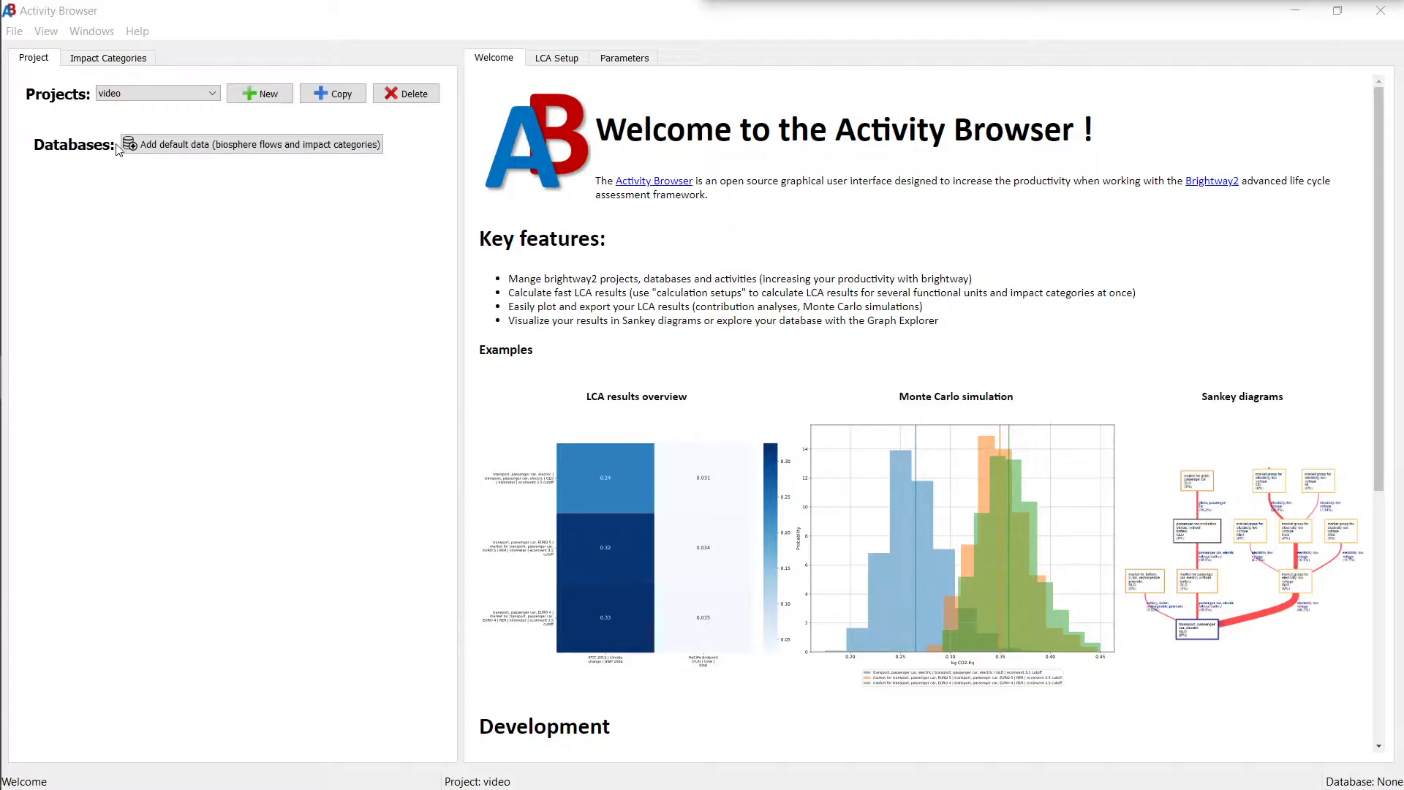
# - With the video project selected, add the default biosphere3 data and list its 4321 activities
pyautogui.click(102, 95)
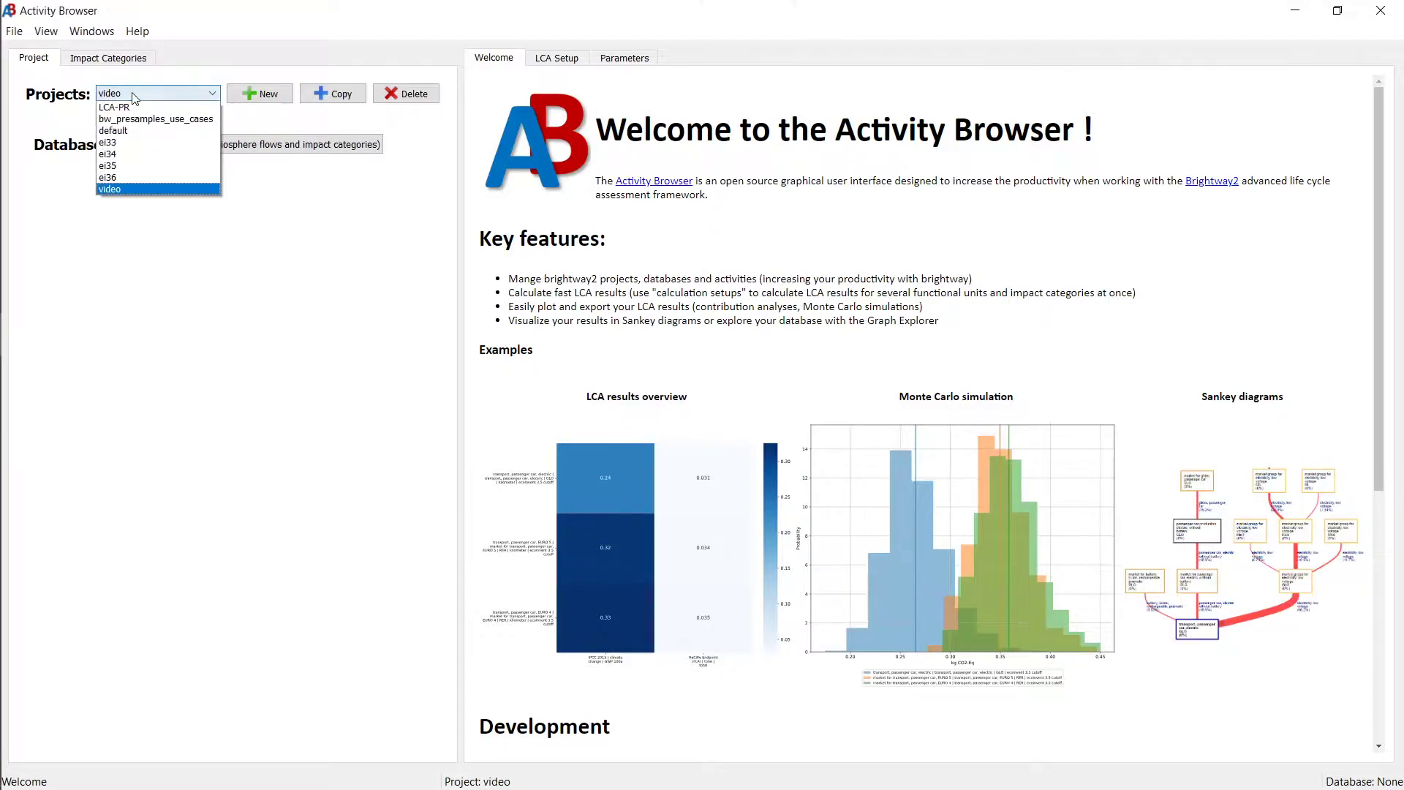
pyautogui.click(117, 186)
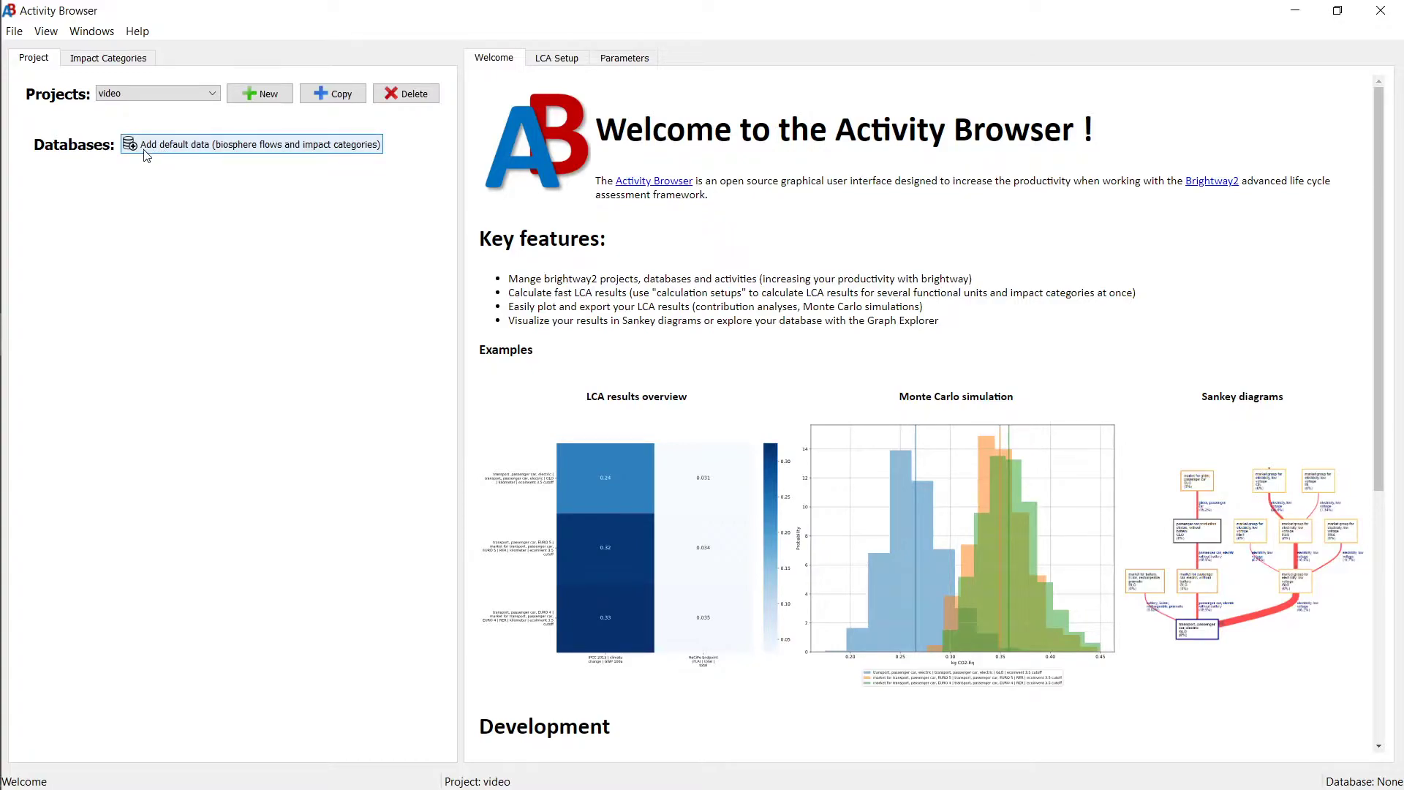
pyautogui.click(216, 150)
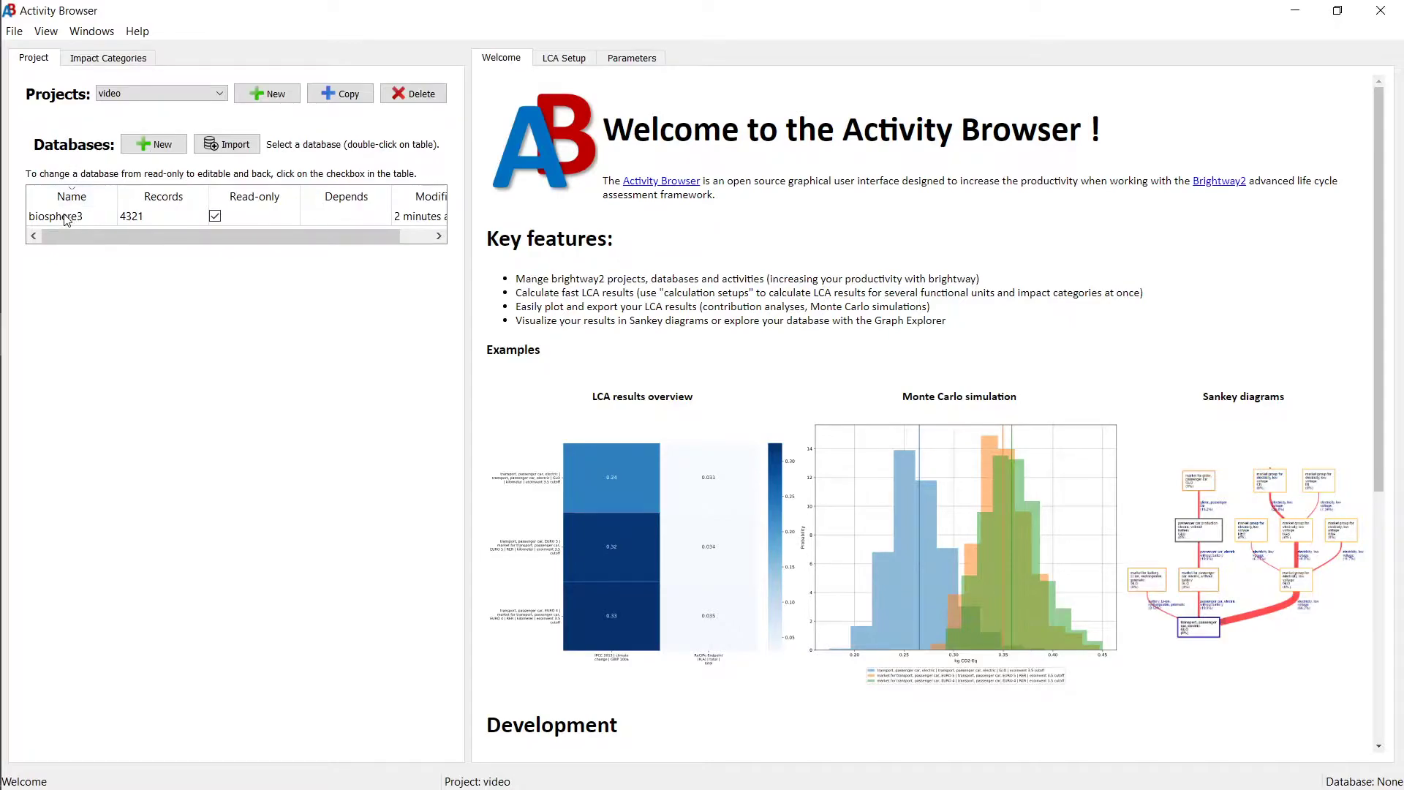
pyautogui.doubleClick(65, 217)
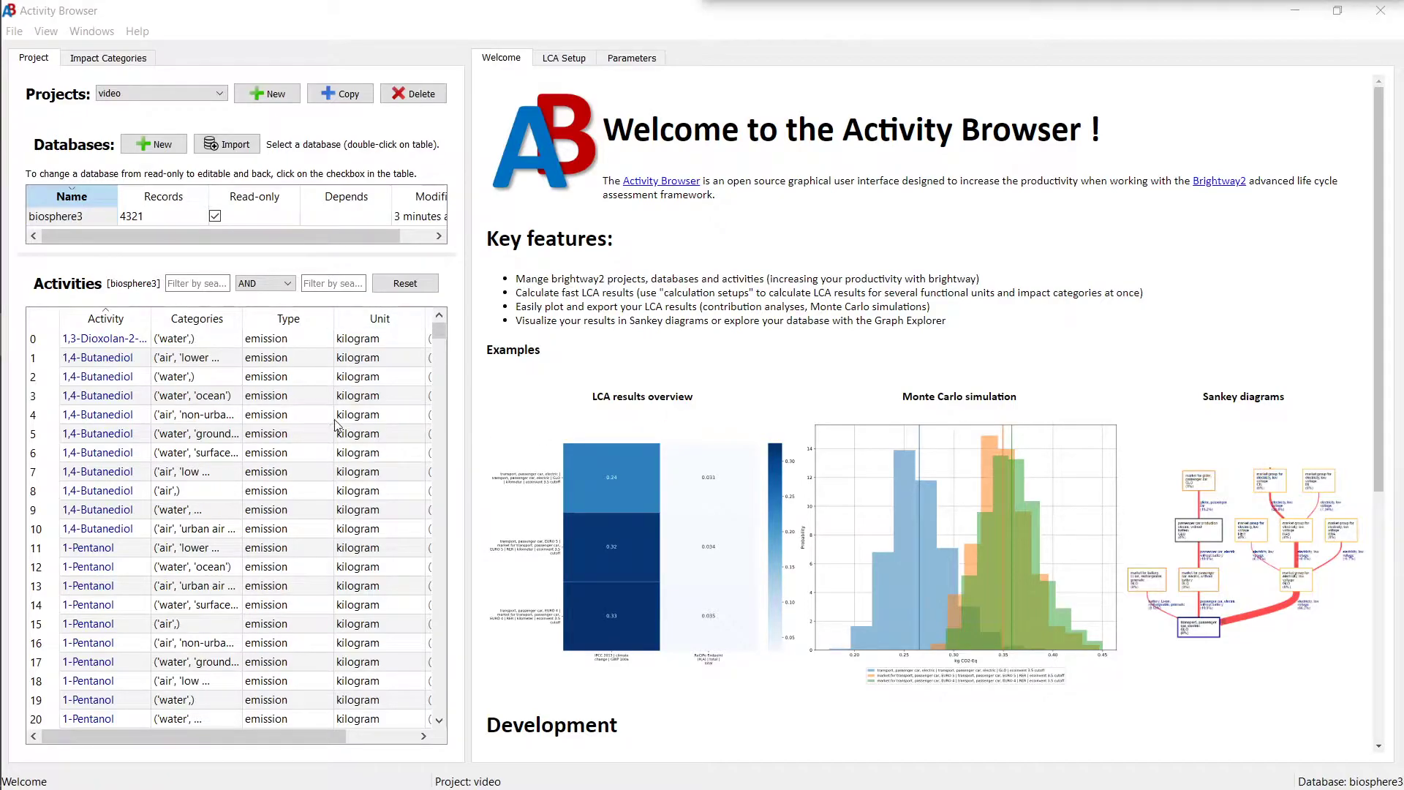
pyautogui.click(126, 61)
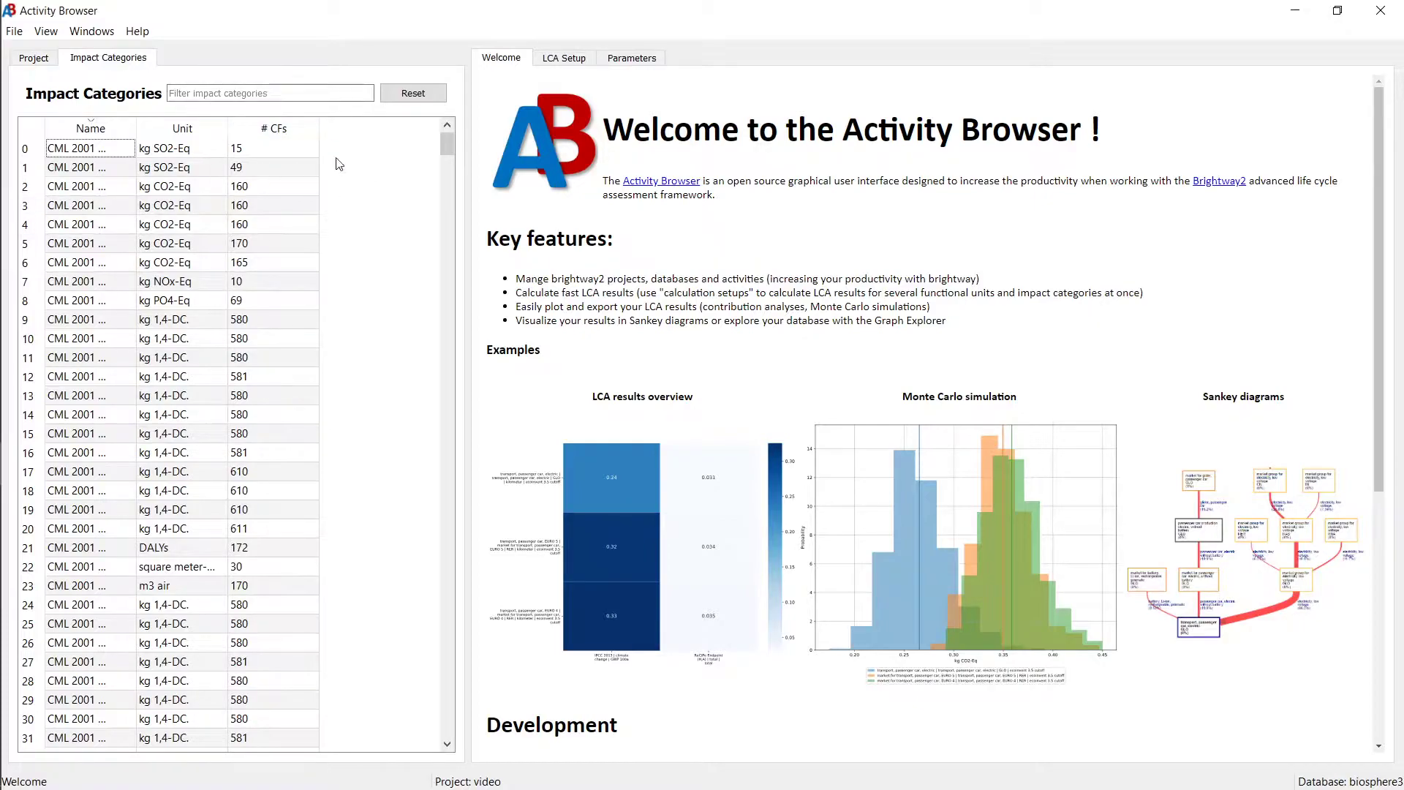
pyautogui.moveTo(448, 144); pyautogui.dragTo(447, 219)
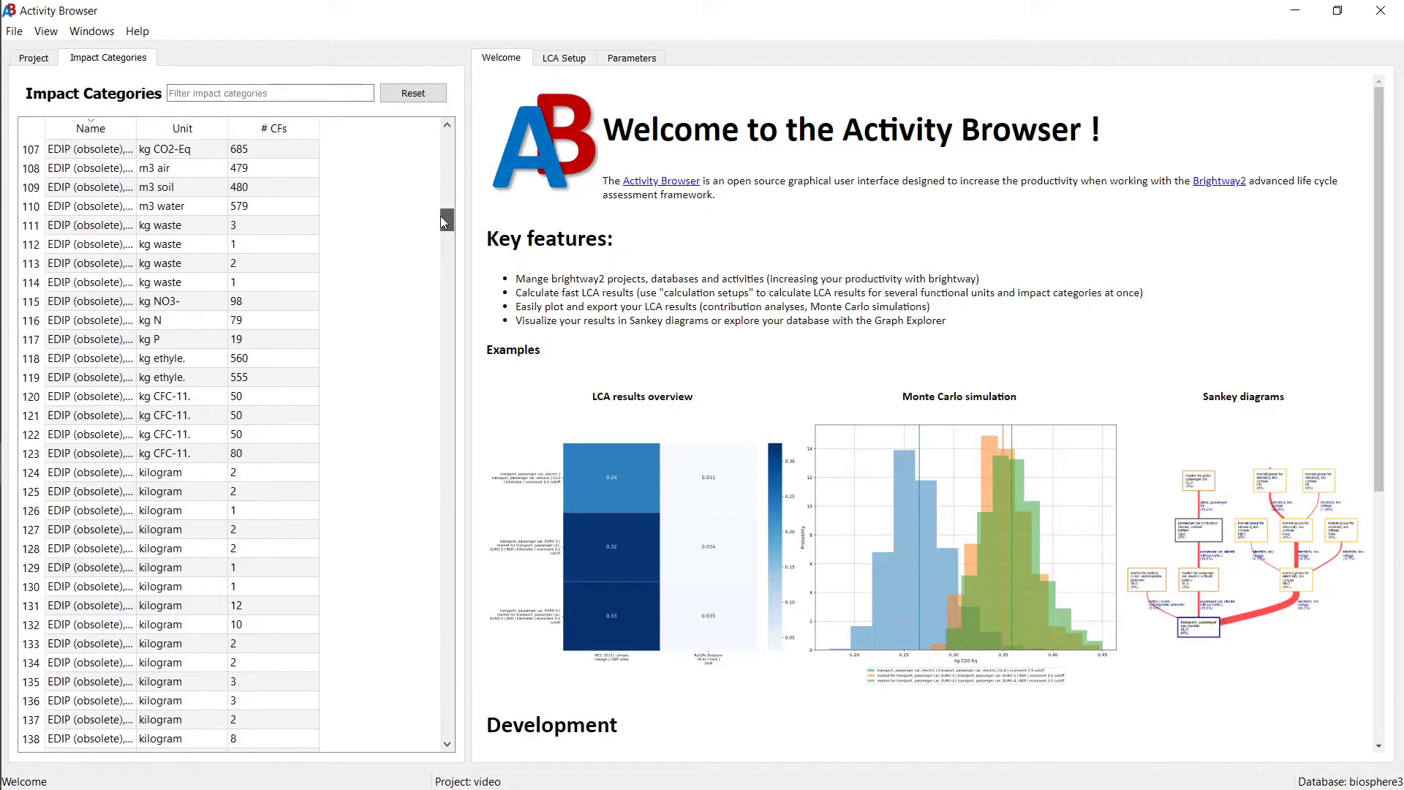
pyautogui.doubleClick(136, 128)
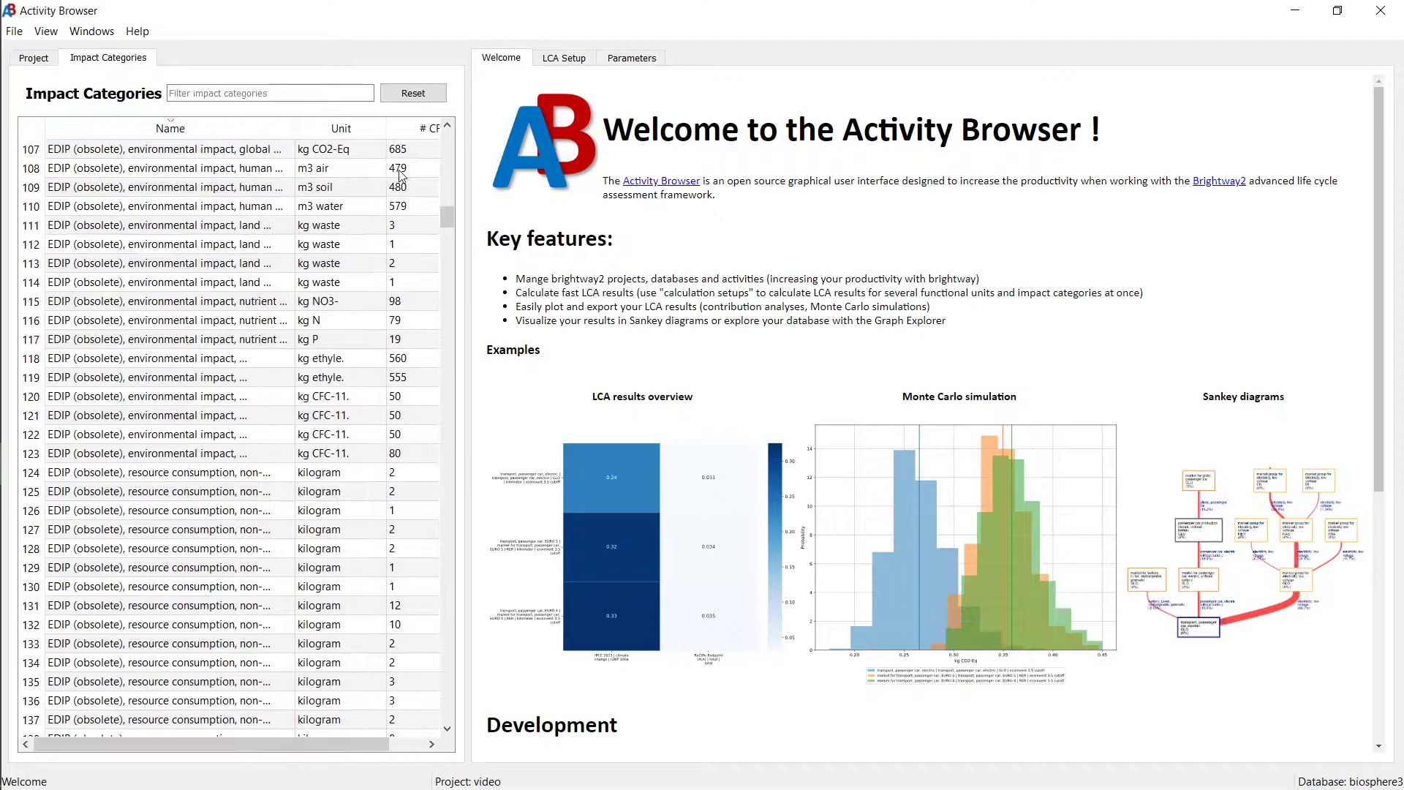
pyautogui.moveTo(444, 217); pyautogui.dragTo(479, 739)
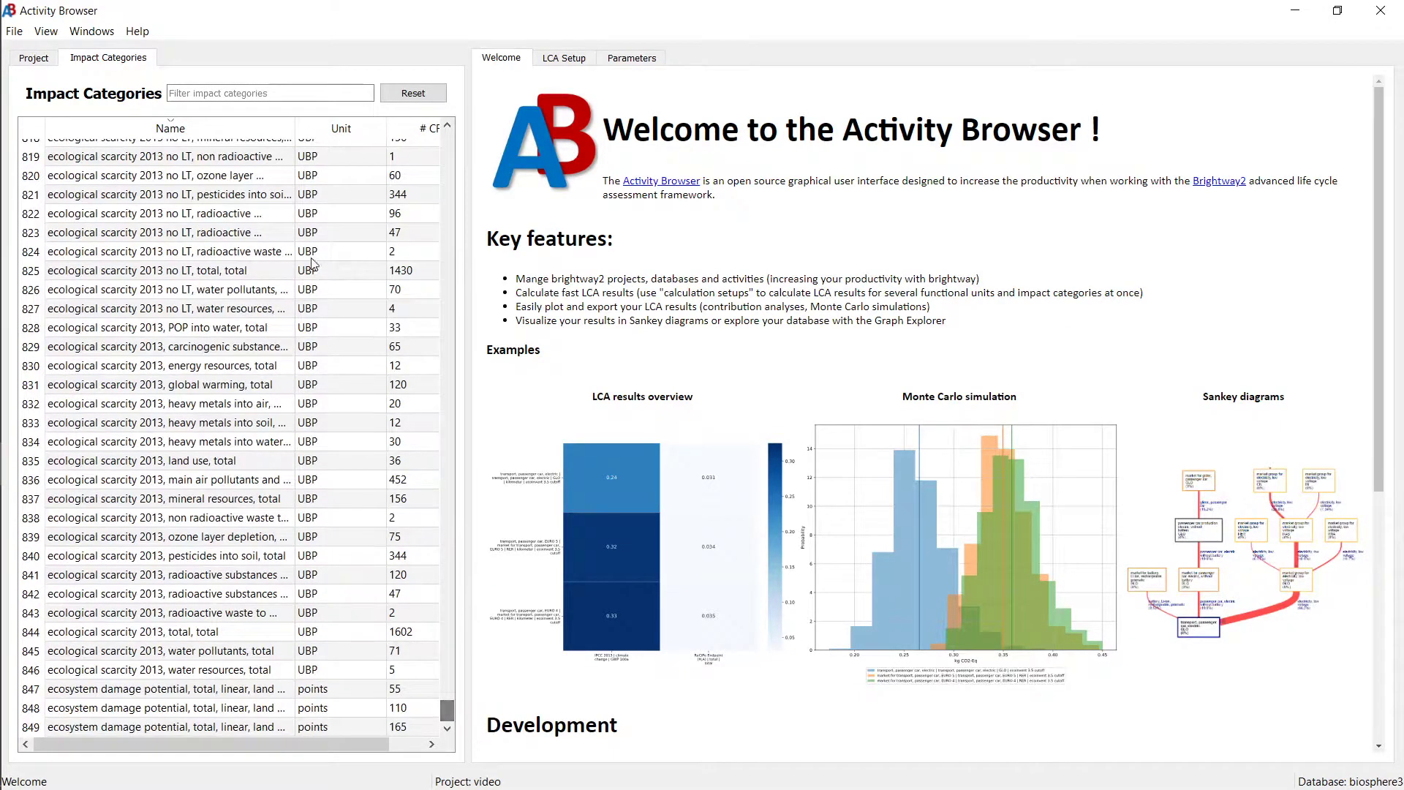
pyautogui.click(261, 92)
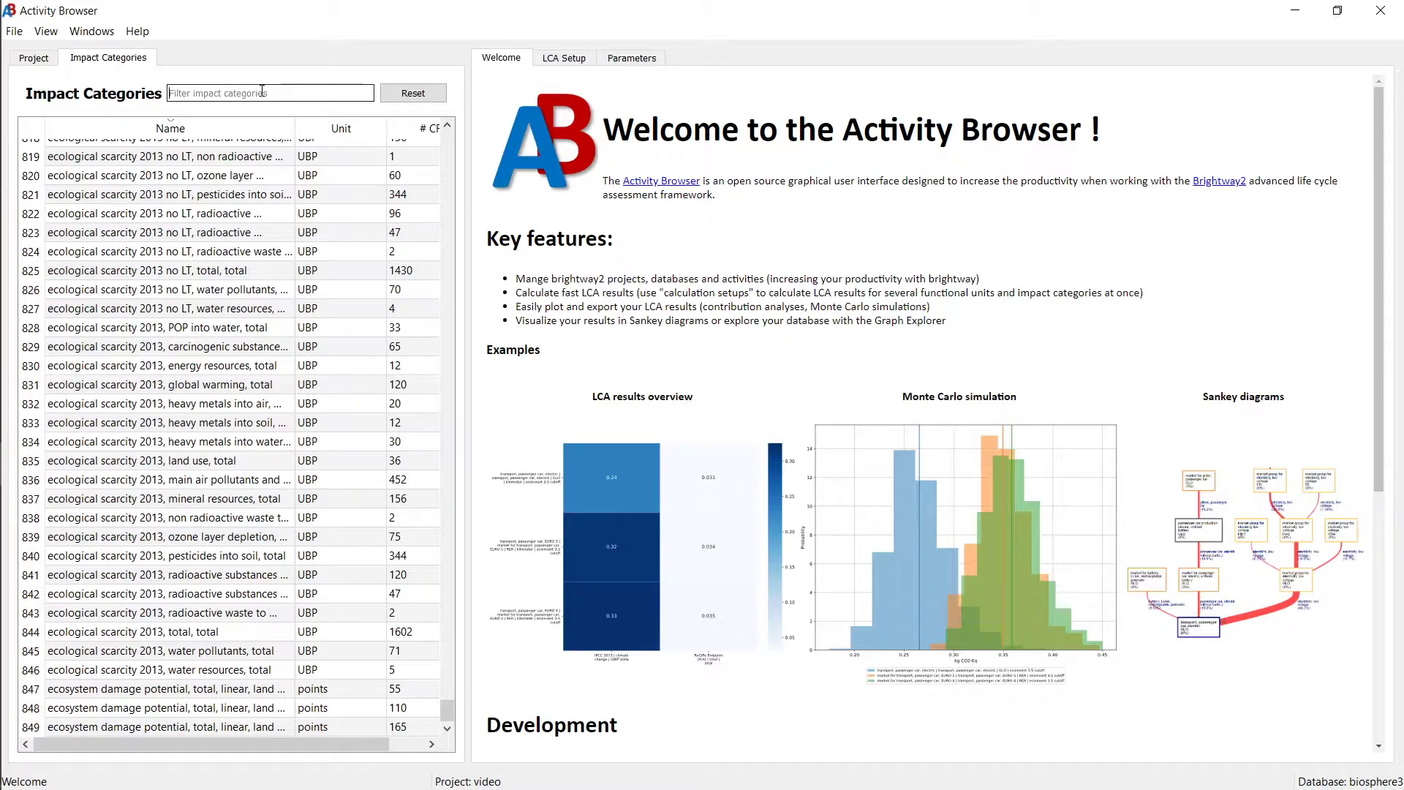
pyautogui.write('ipcc')
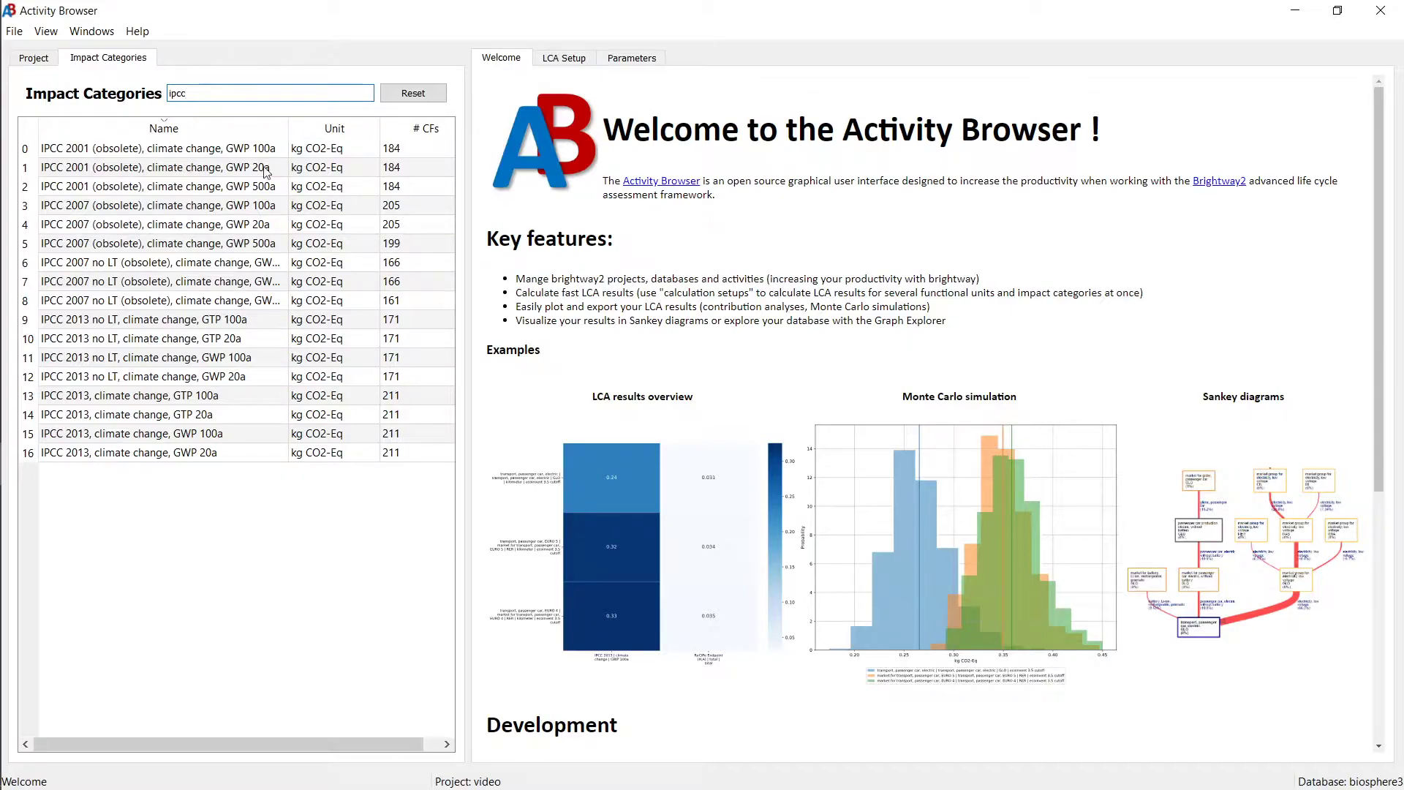
pyautogui.click(35, 58)
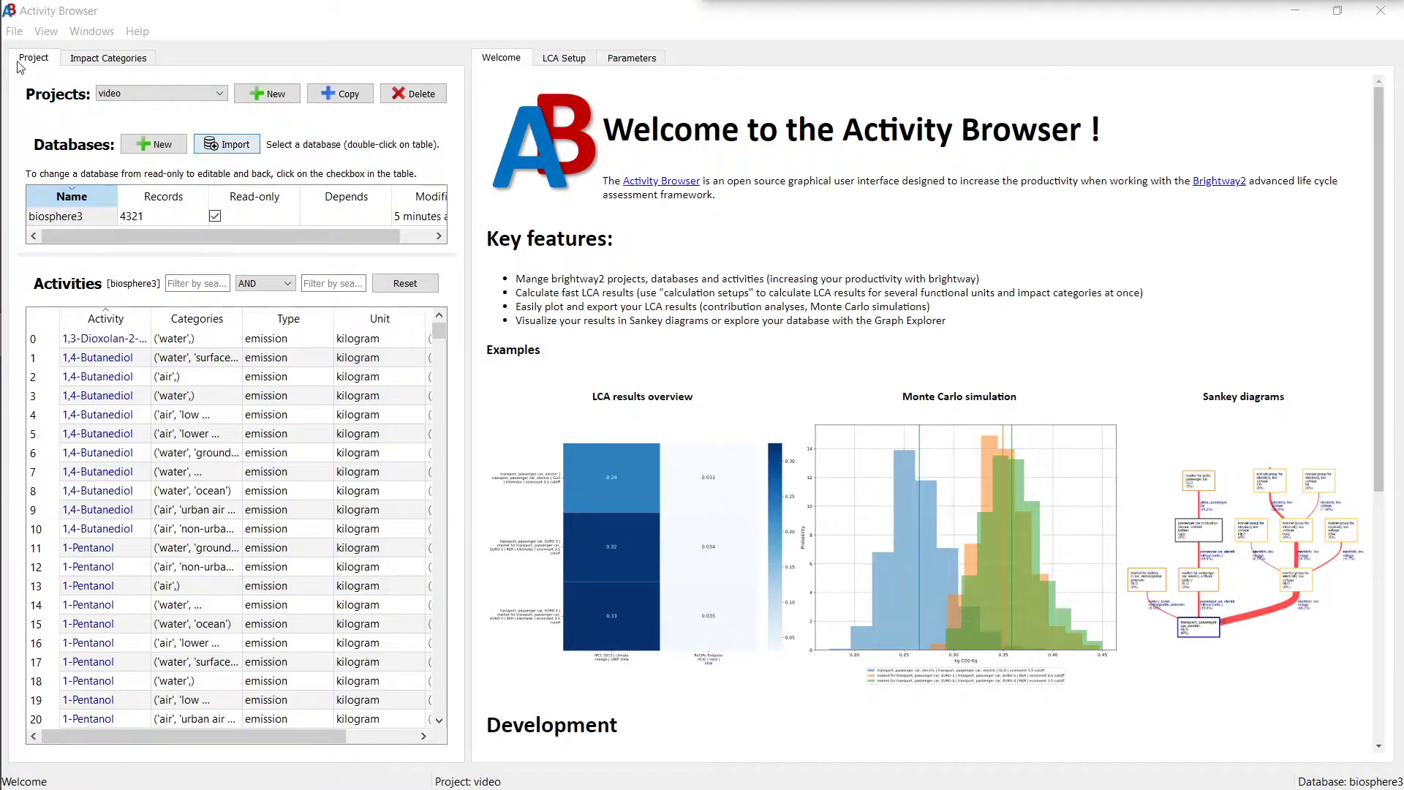
# - Start the Database Import Wizard with 'Ecoinvent: download (login required)' as the import type
pyautogui.click(14, 31)
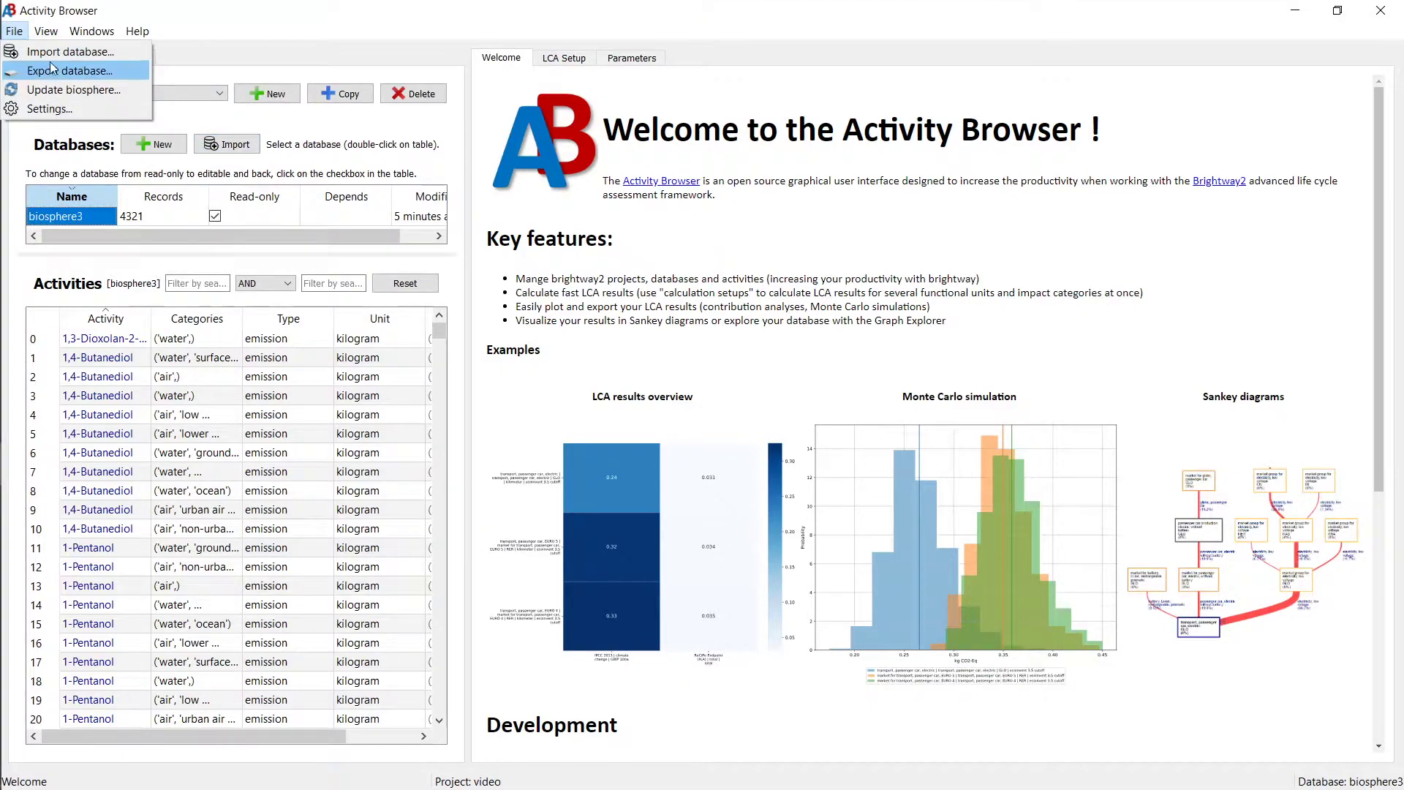
pyautogui.click(257, 146)
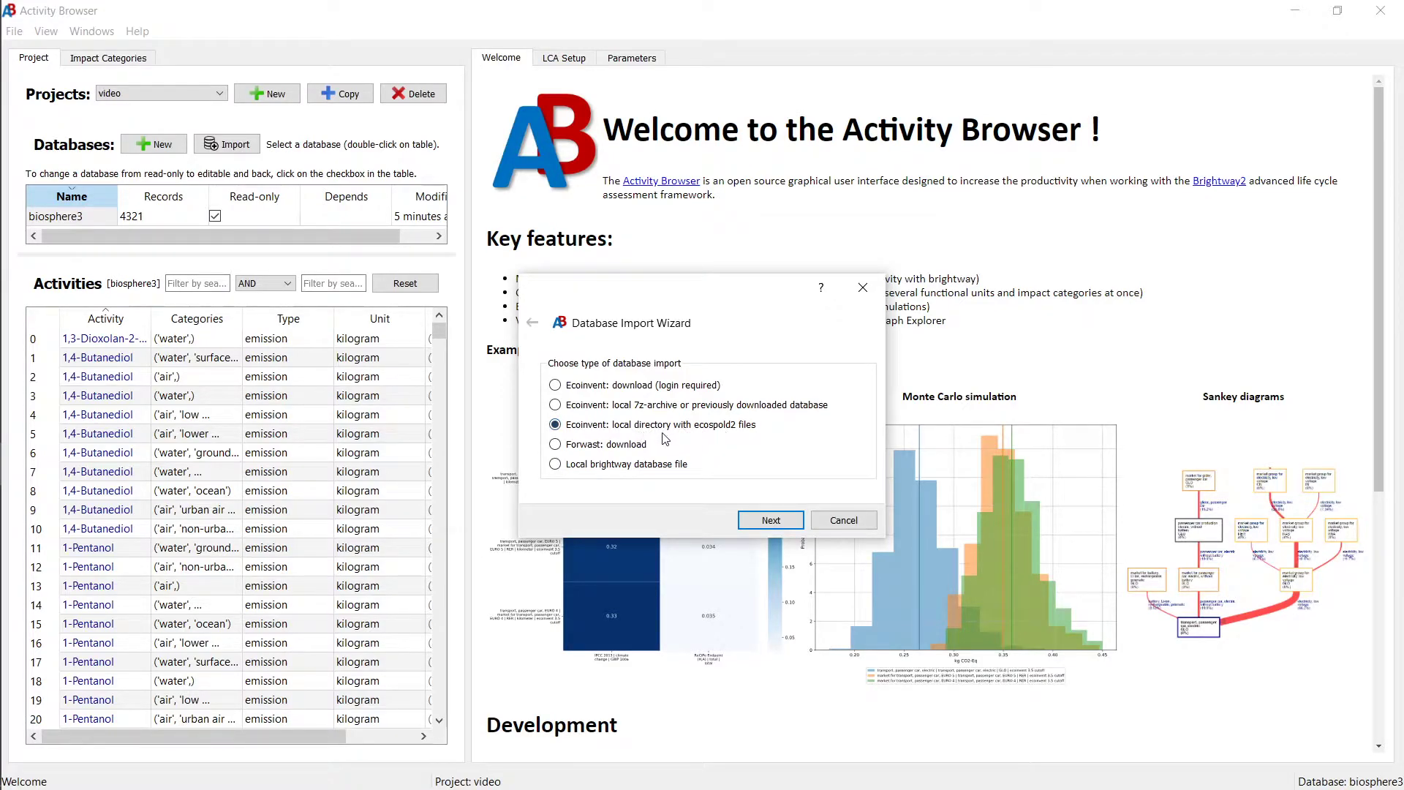
pyautogui.click(607, 407)
pyautogui.click(593, 390)
# - Log in to ecoinvent with the account username and password
pyautogui.click(772, 521)
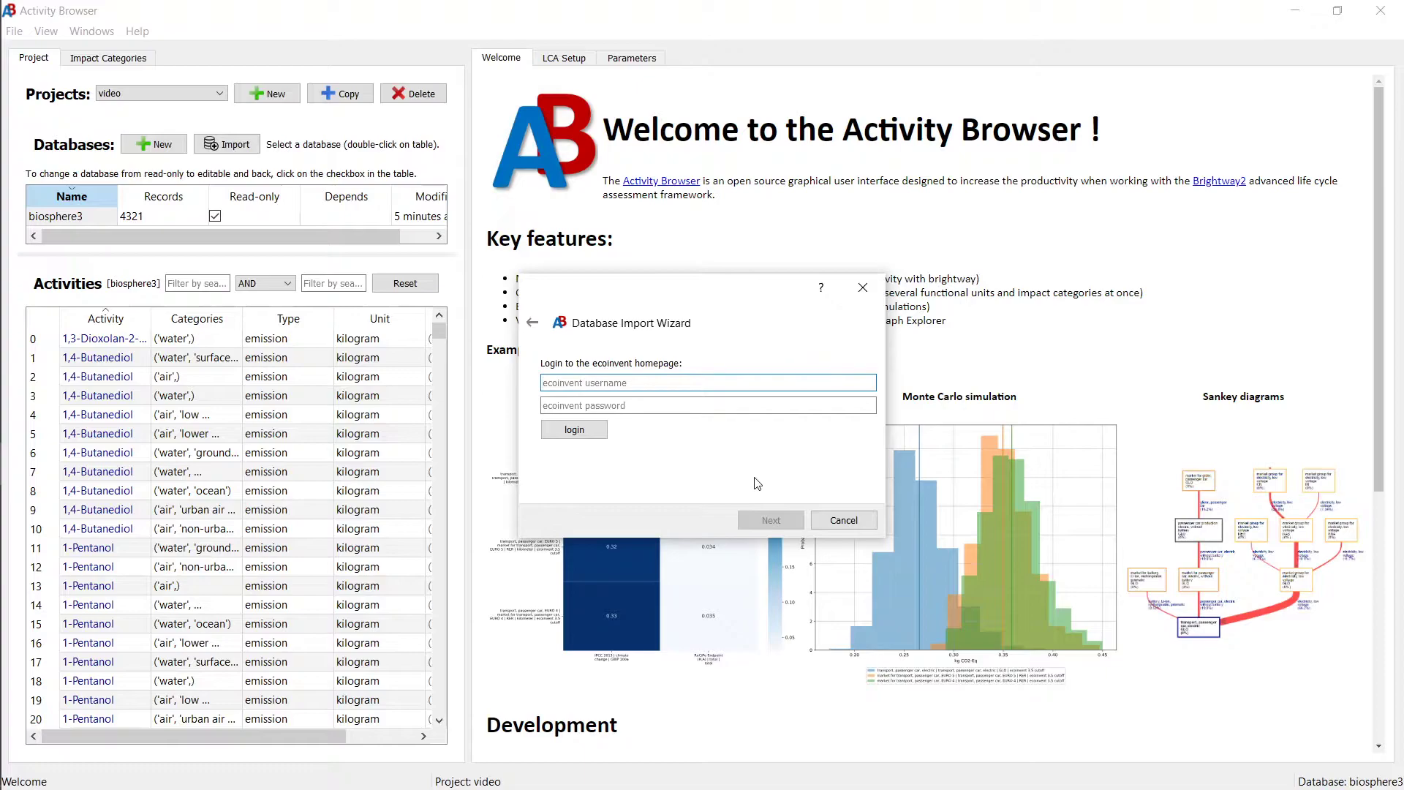
pyautogui.write('LUCML')
pyautogui.press('Tab')
pyautogui.write('•••••••••••')
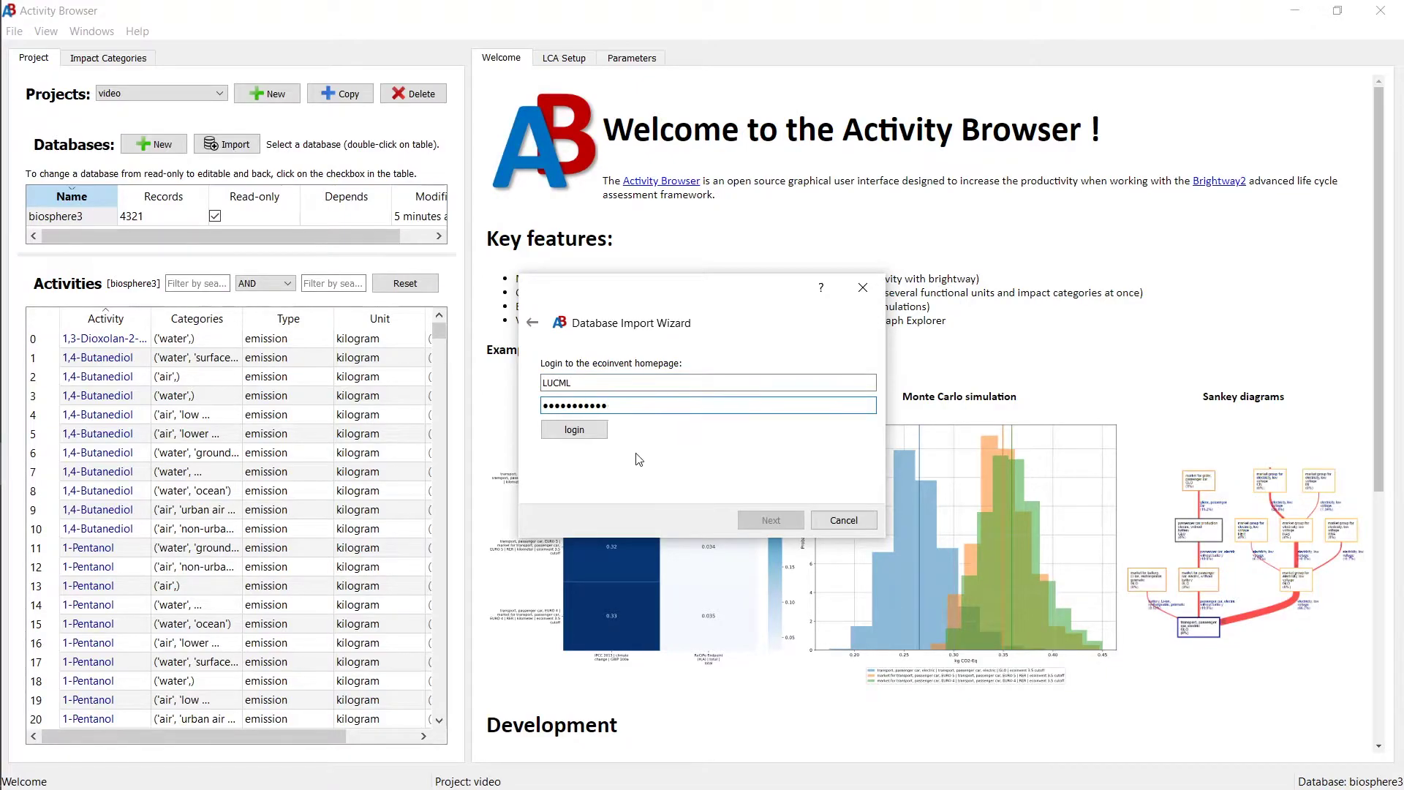
pyautogui.click(580, 433)
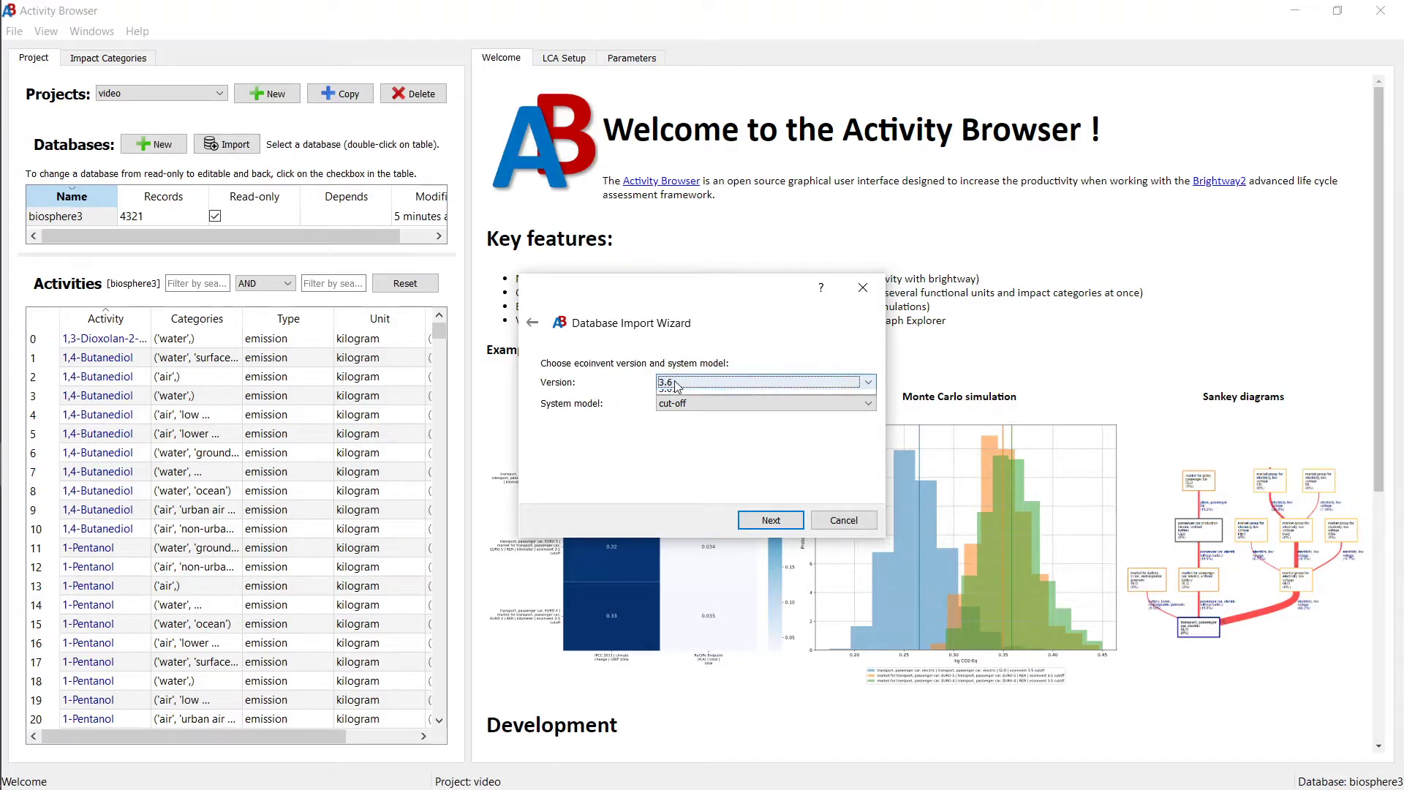
# - Choose ecoinvent version 3.6 with the cut-off system model, named cut-off36, and review the summary
pyautogui.click(676, 385)
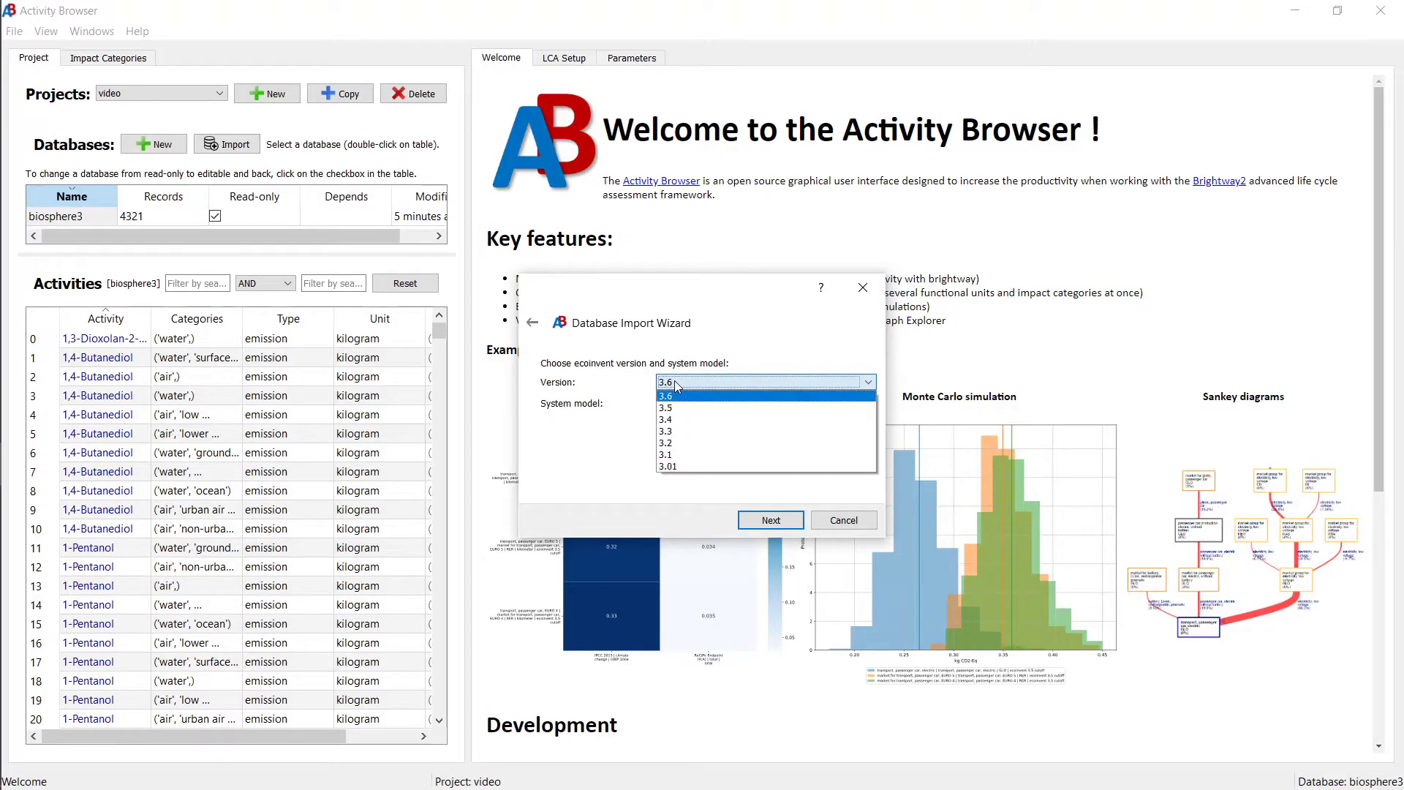
pyautogui.click(711, 399)
pyautogui.click(713, 403)
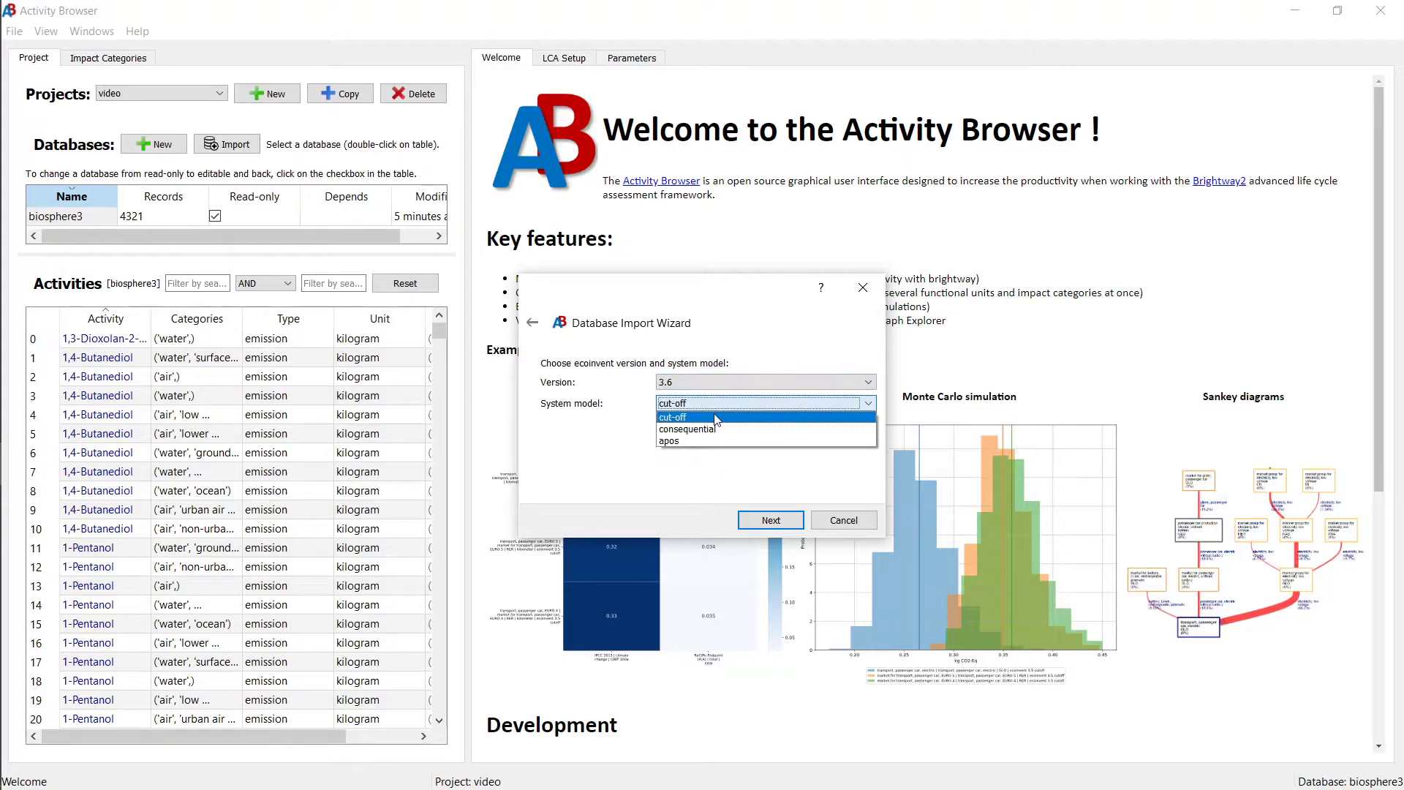
pyautogui.click(712, 418)
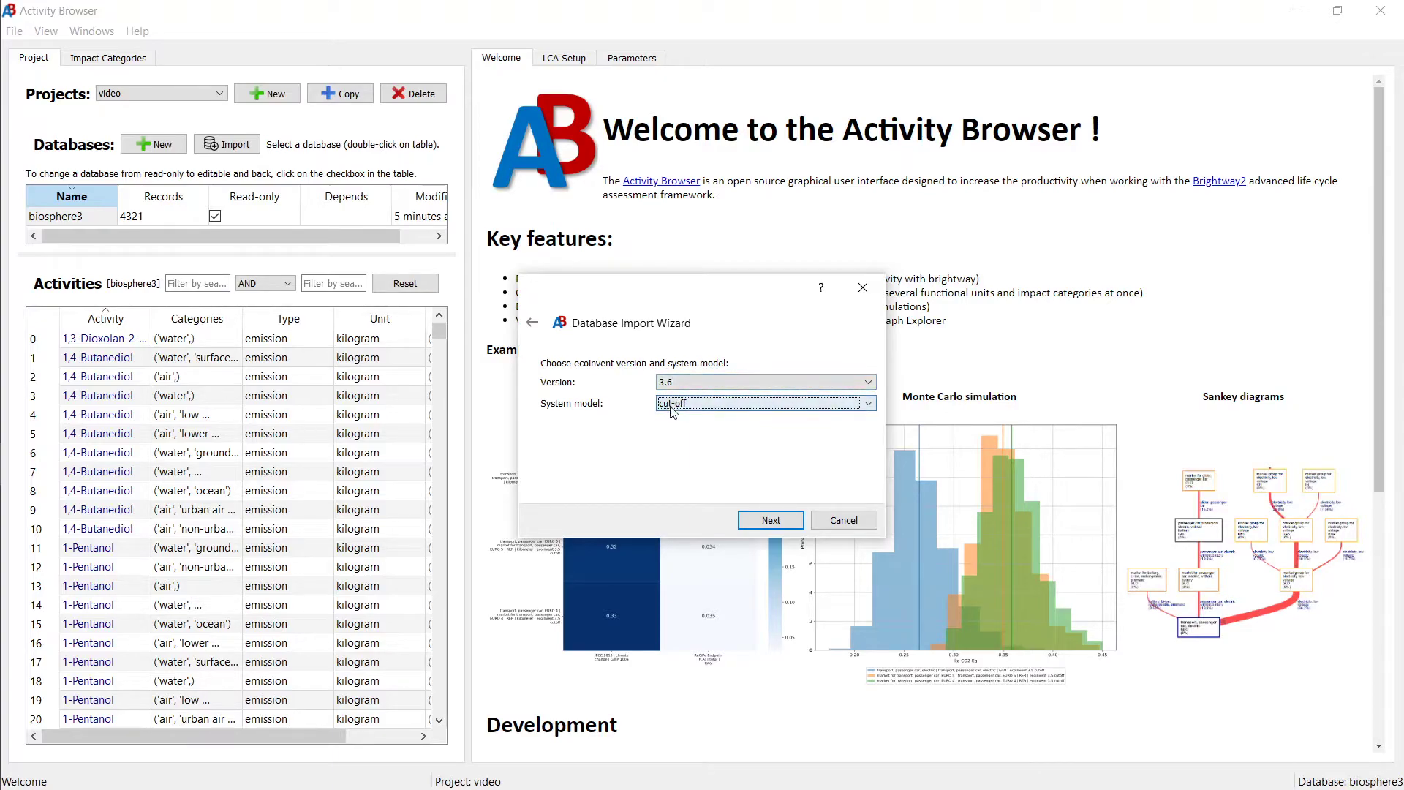
pyautogui.click(774, 522)
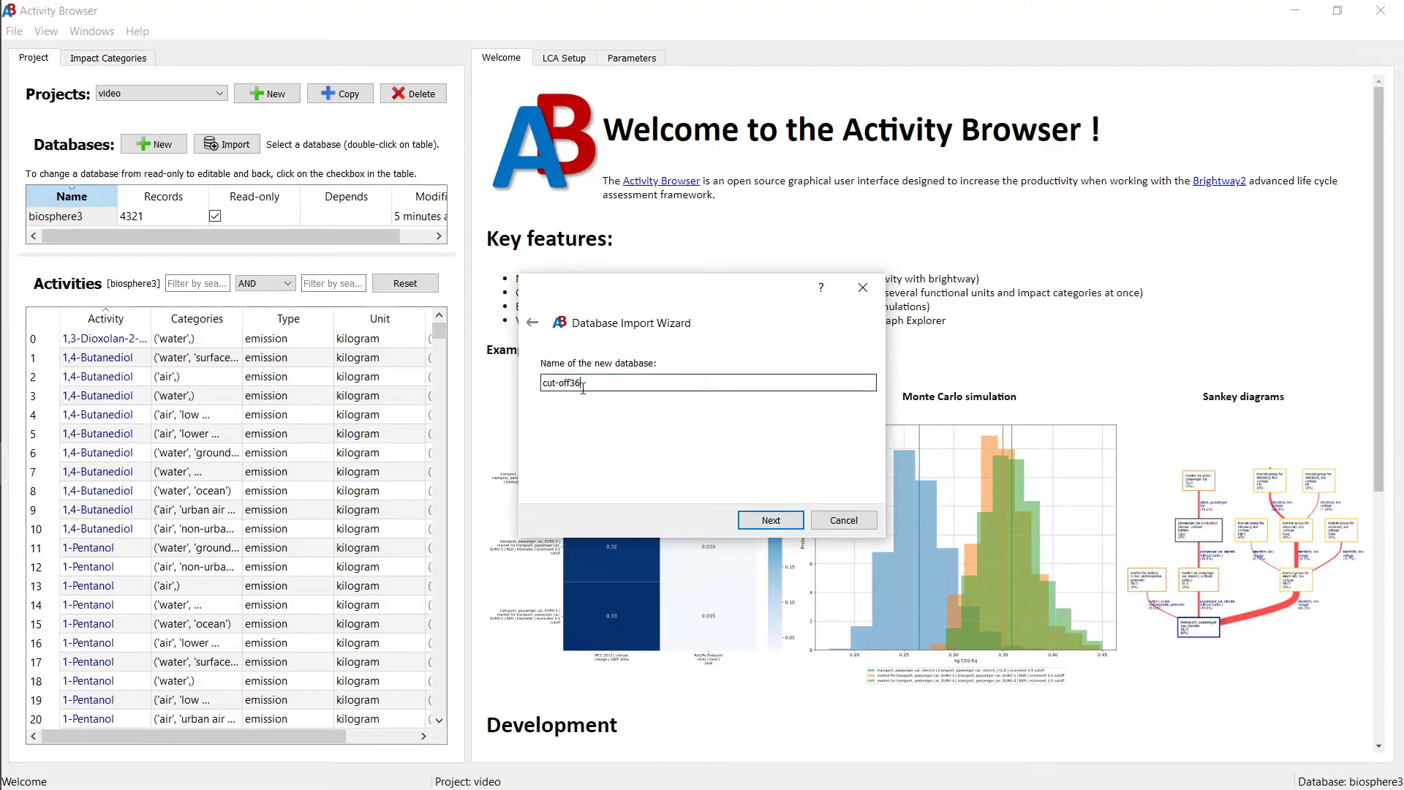
pyautogui.click(771, 520)
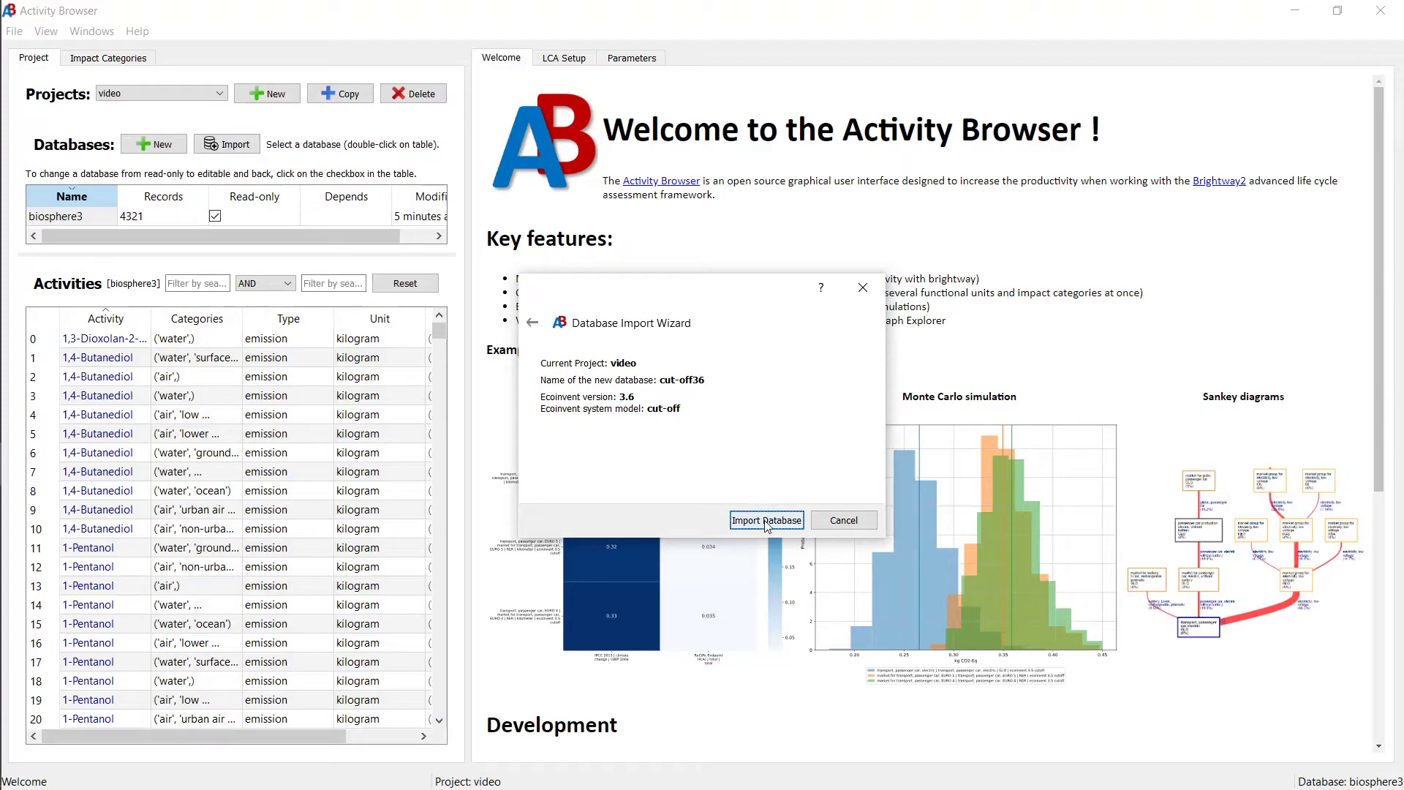
# - Run the ecoinvent 3.6 cut-off import until every step reaches 100%
pyautogui.click(766, 520)
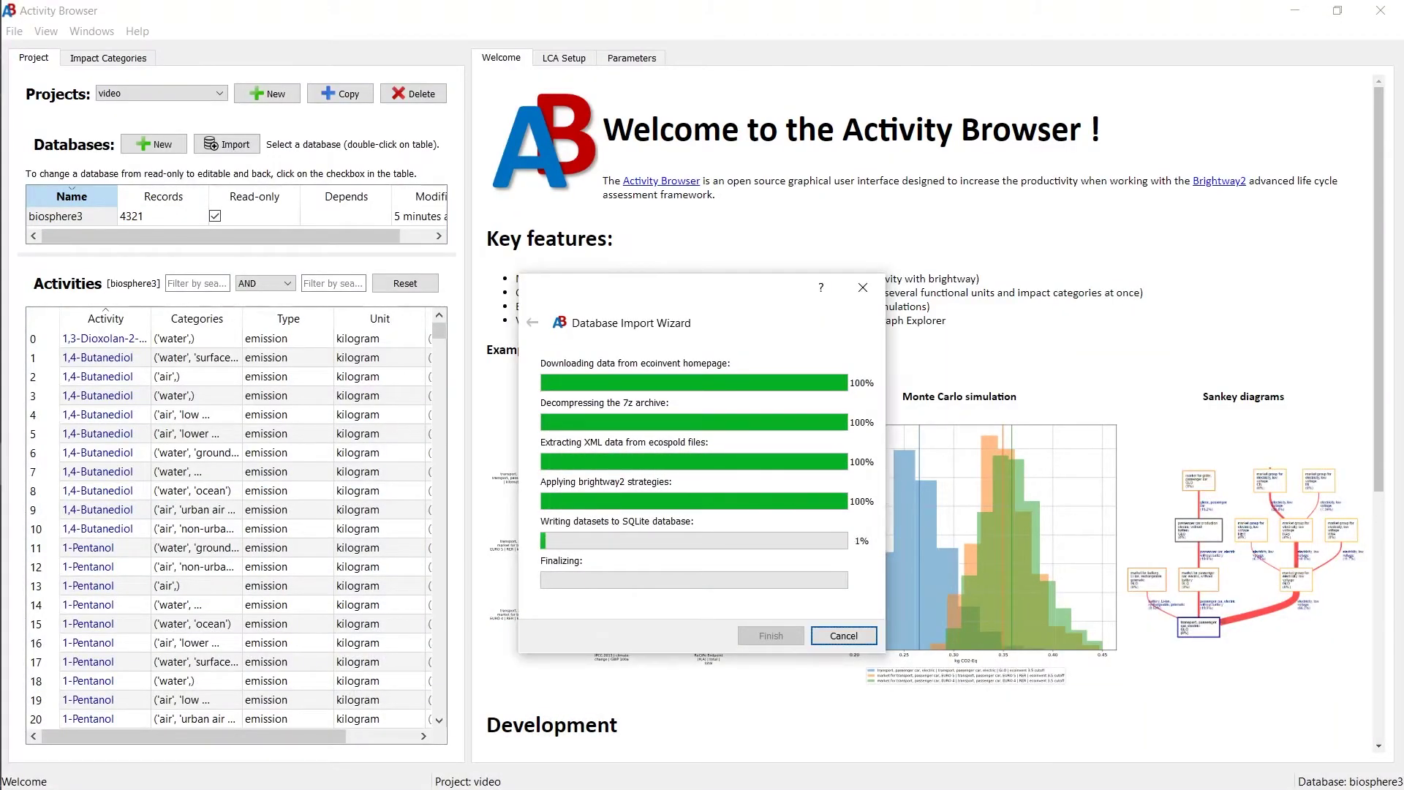
pyautogui.hotkey('alt', 'Tab')
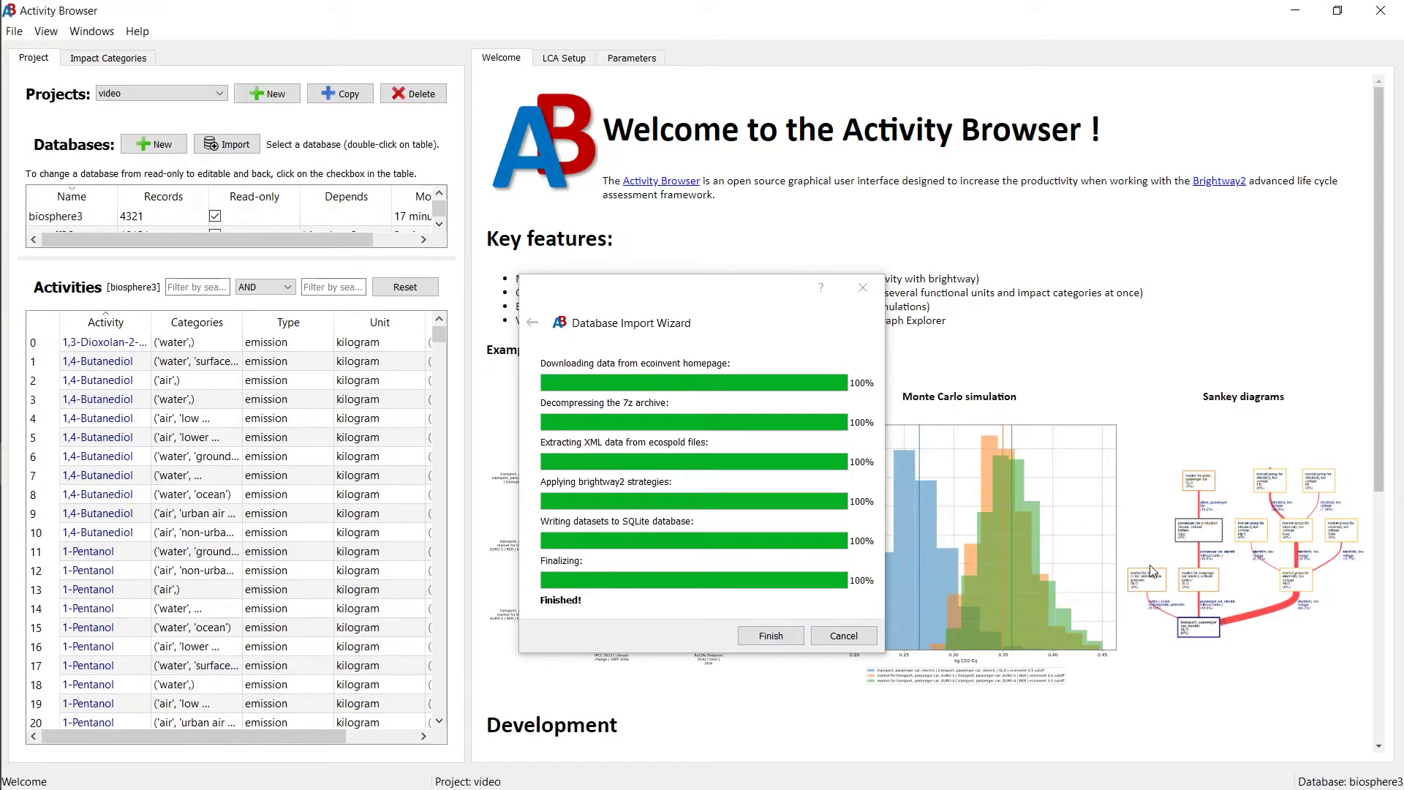
# - Close the finished wizard, list the cut-off36 activities, and widen the Product column
pyautogui.click(771, 635)
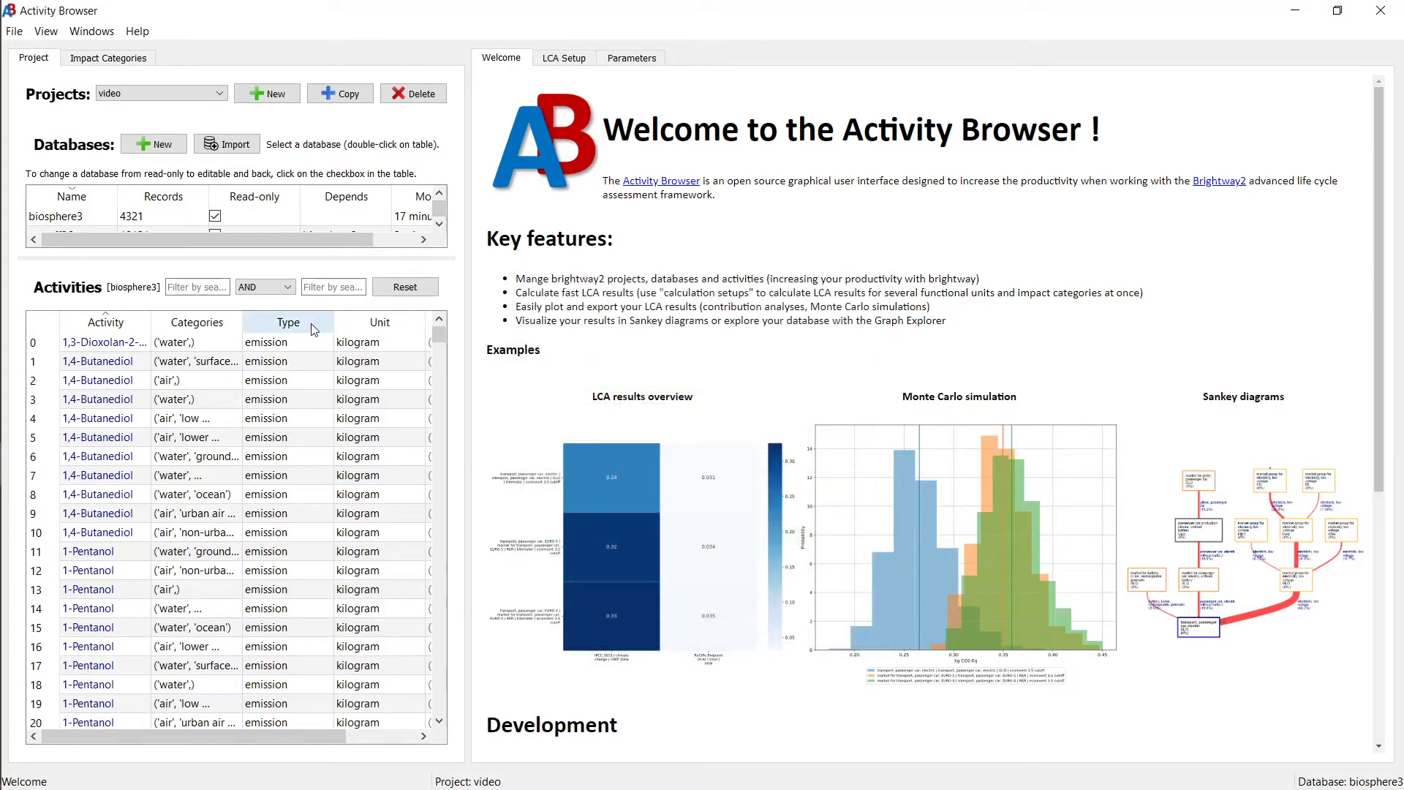
pyautogui.moveTo(156, 258); pyautogui.dragTo(154, 317)
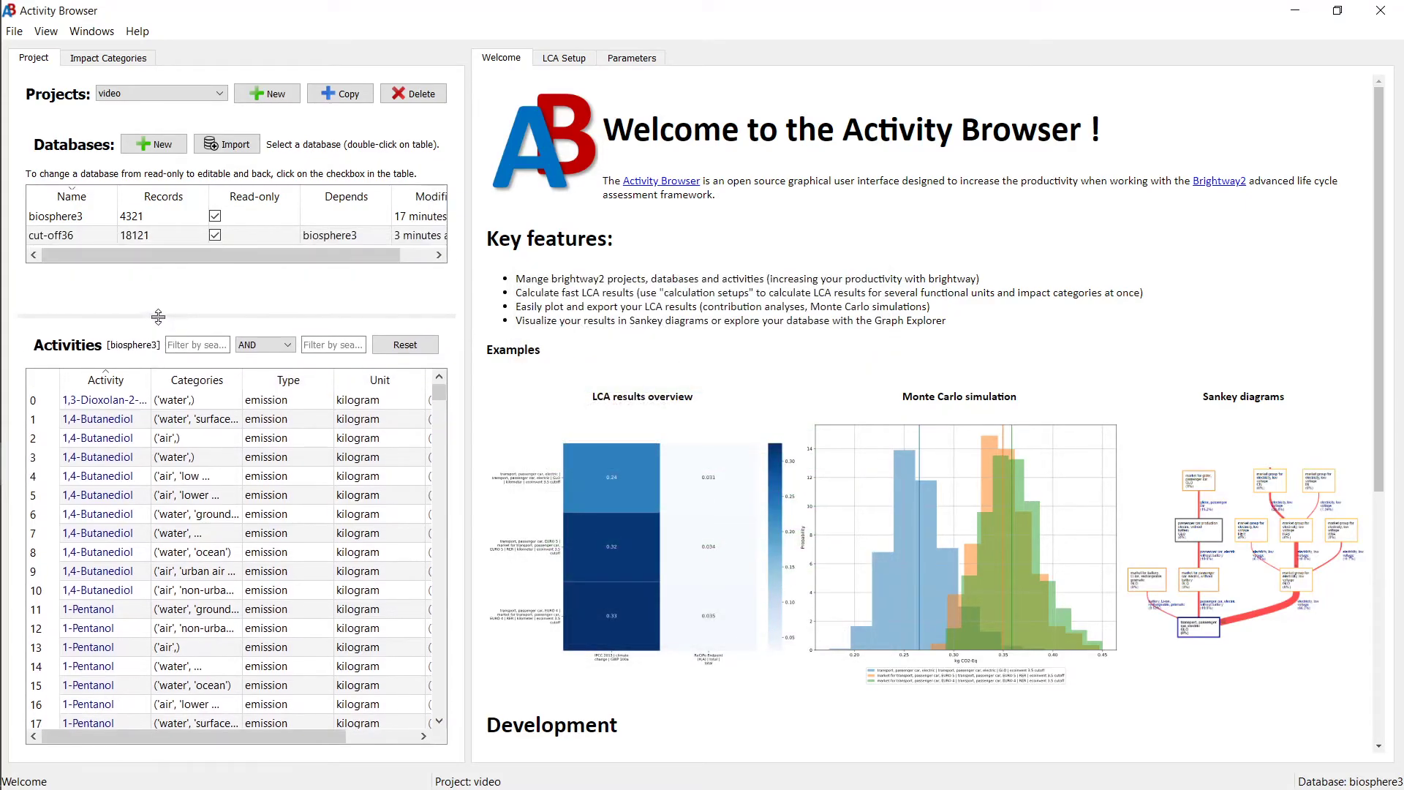
pyautogui.click(51, 236)
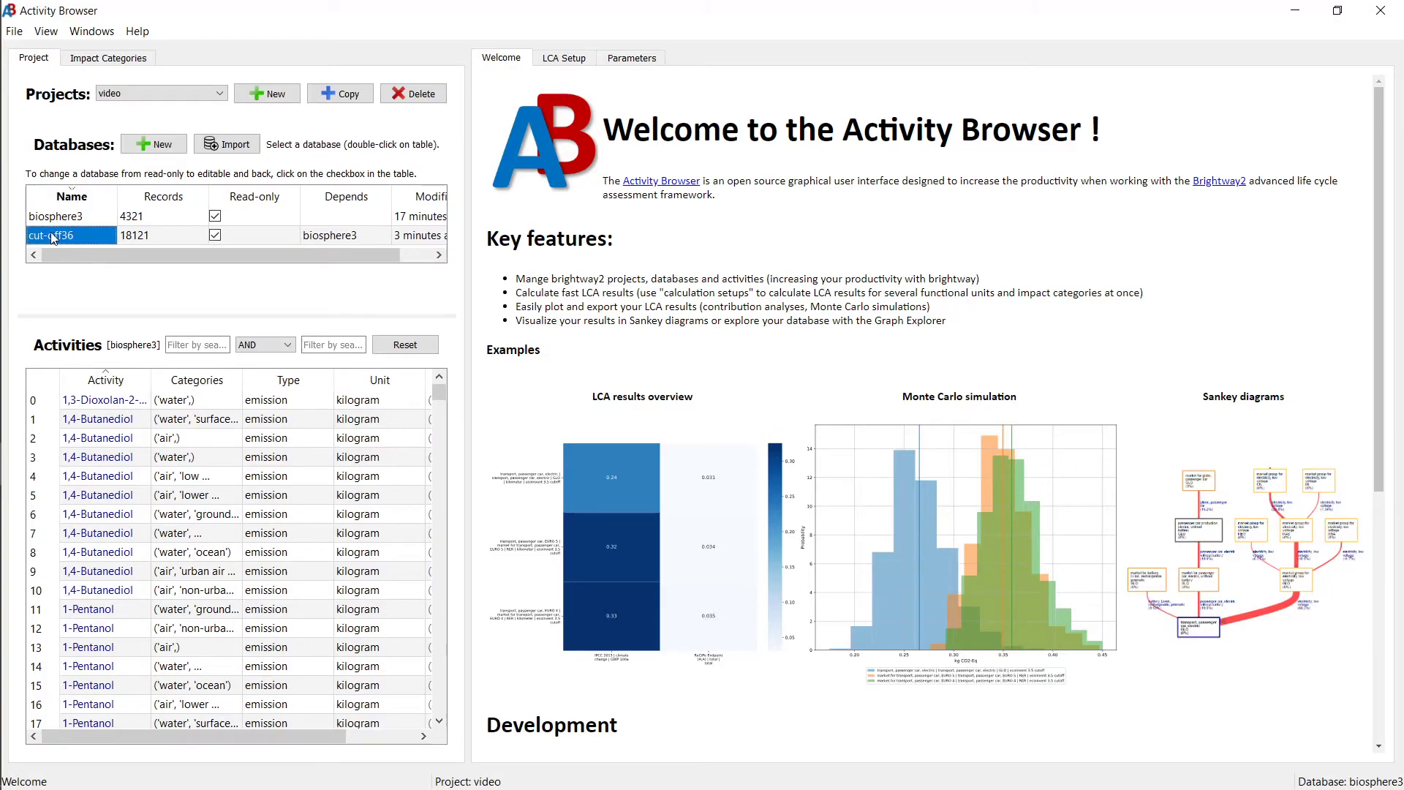
pyautogui.doubleClick(67, 242)
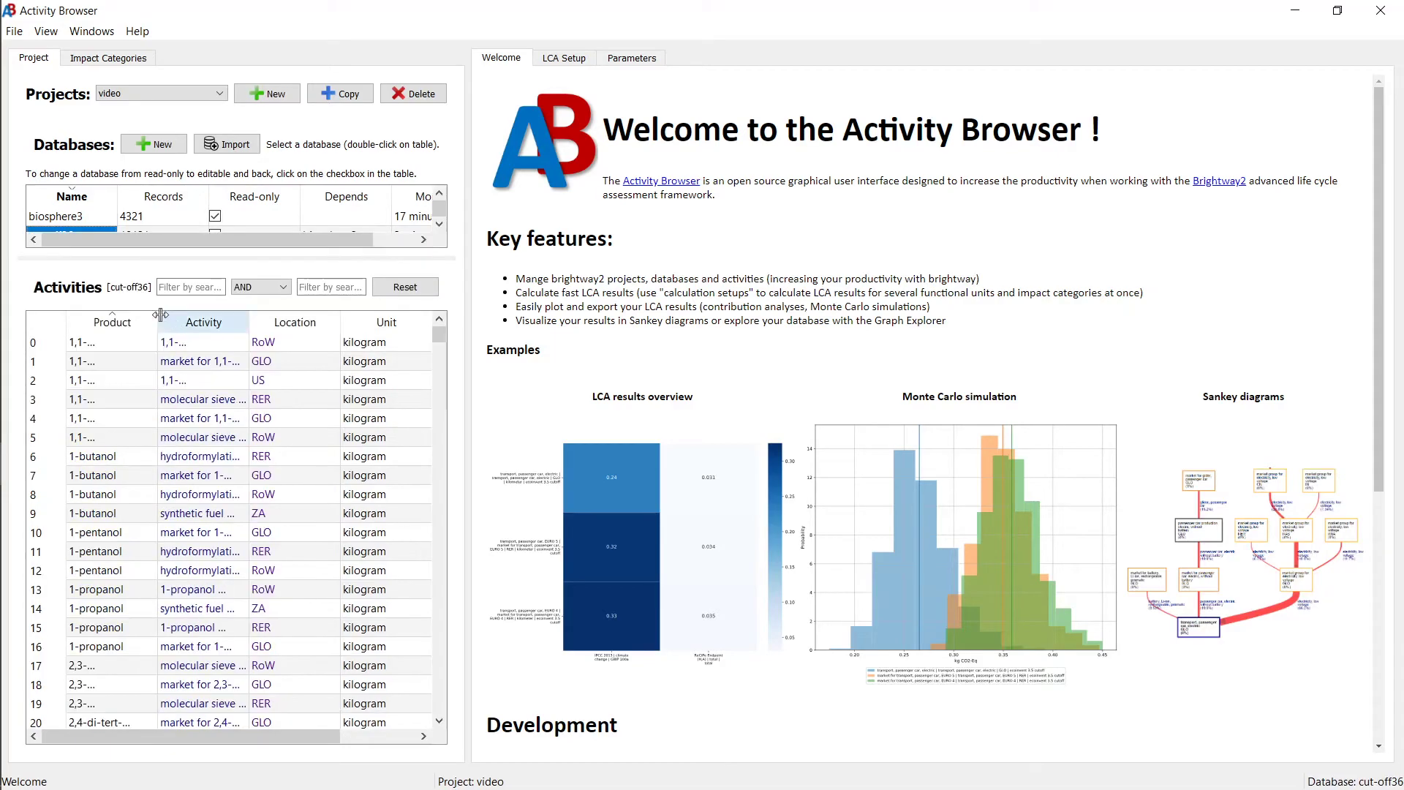
pyautogui.moveTo(157, 321); pyautogui.dragTo(225, 323)
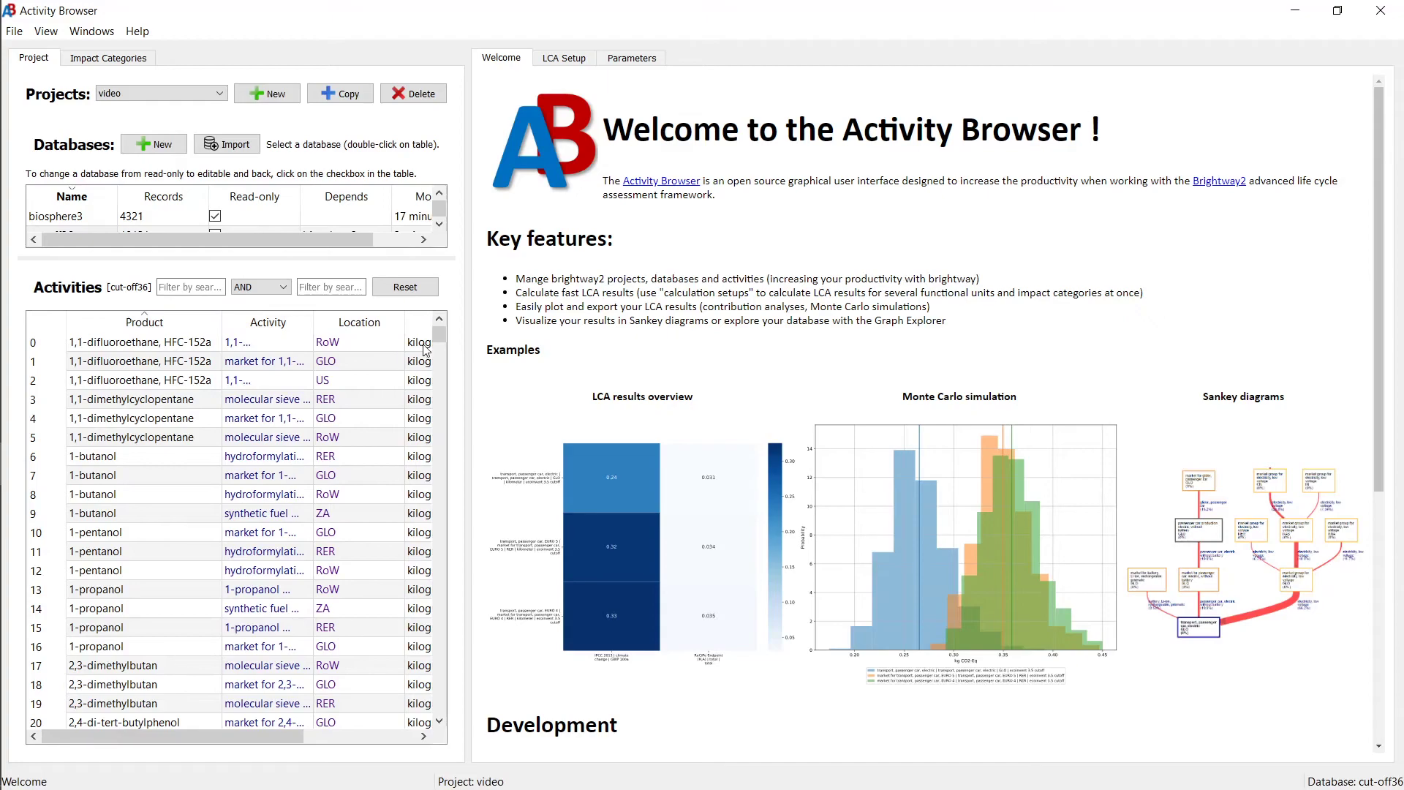